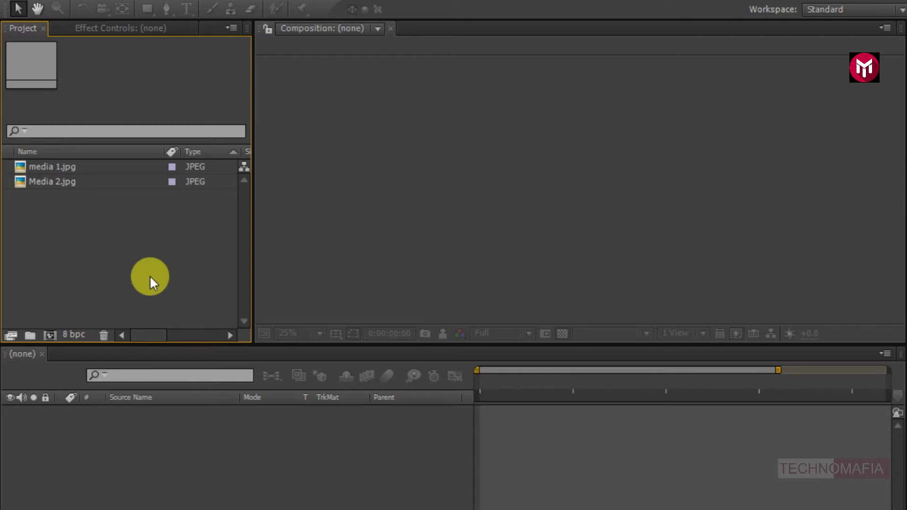
Step: Create a new 1920×1080 composition named glitch
left_click(51, 334)
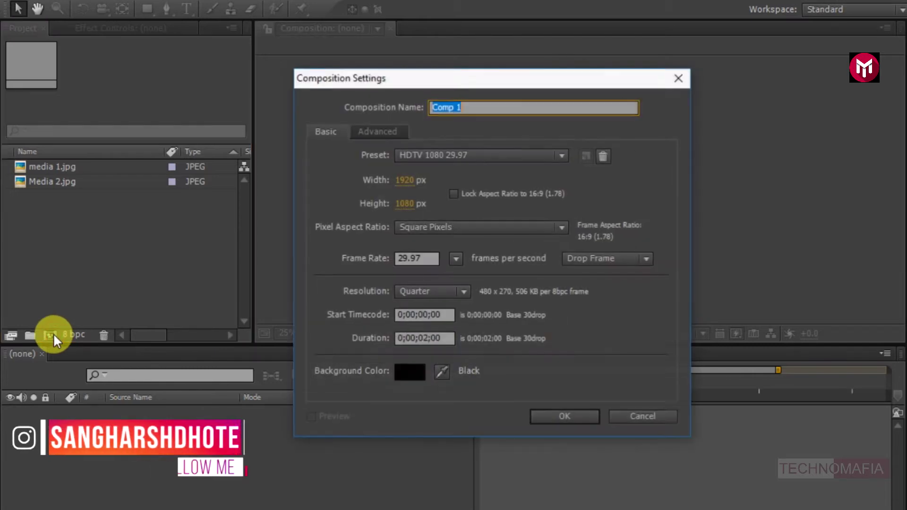
type("g")
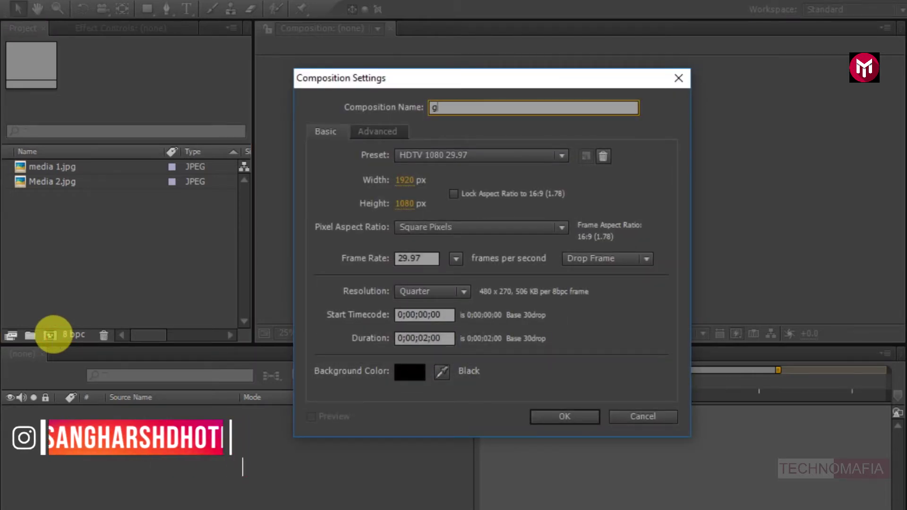
type("litch")
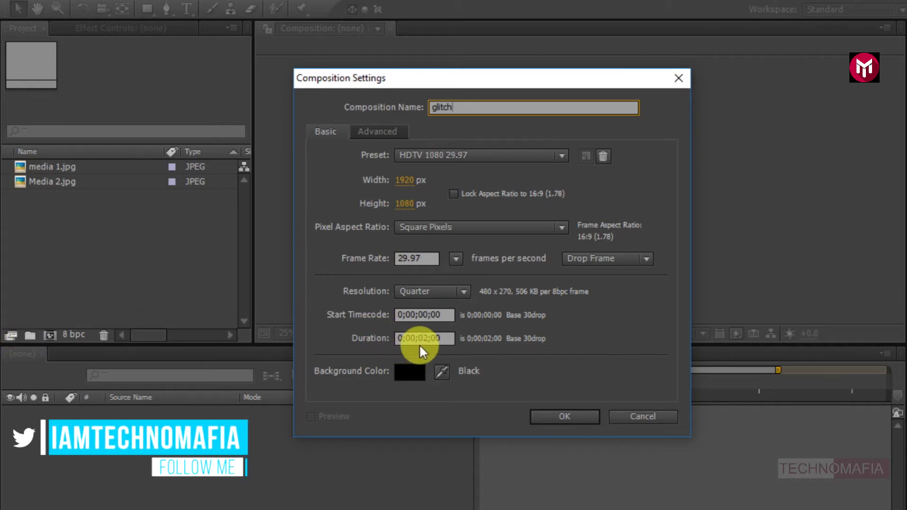
left_click(565, 416)
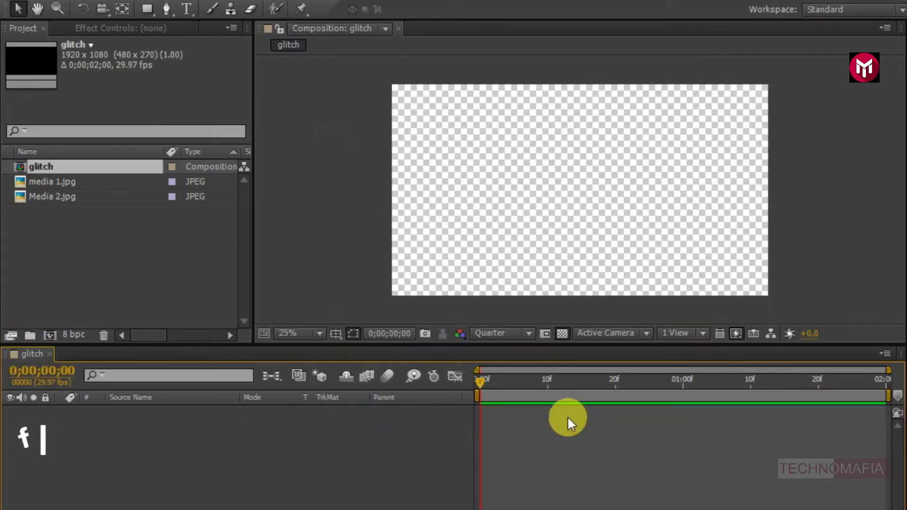
Step: Add a black solid layer named noise to the glitch composition
right_click(287, 437)
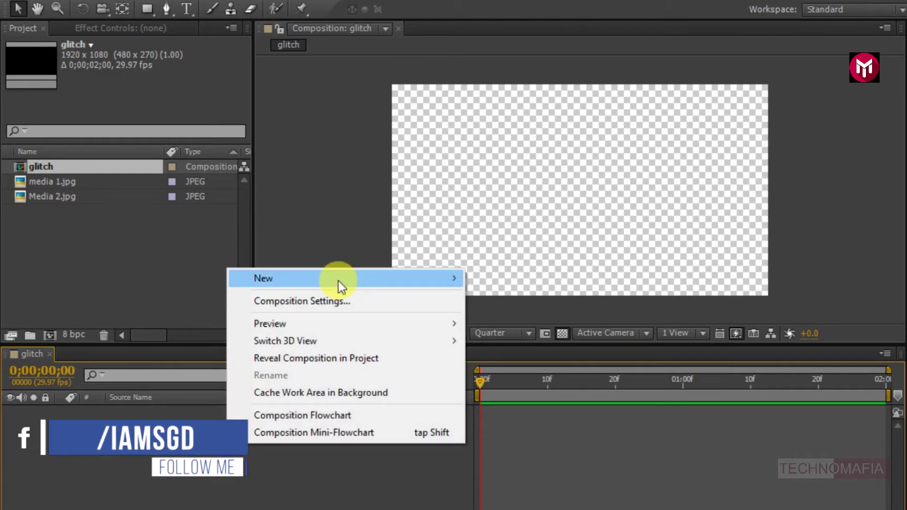
mouse_move(338, 282)
left_click(533, 319)
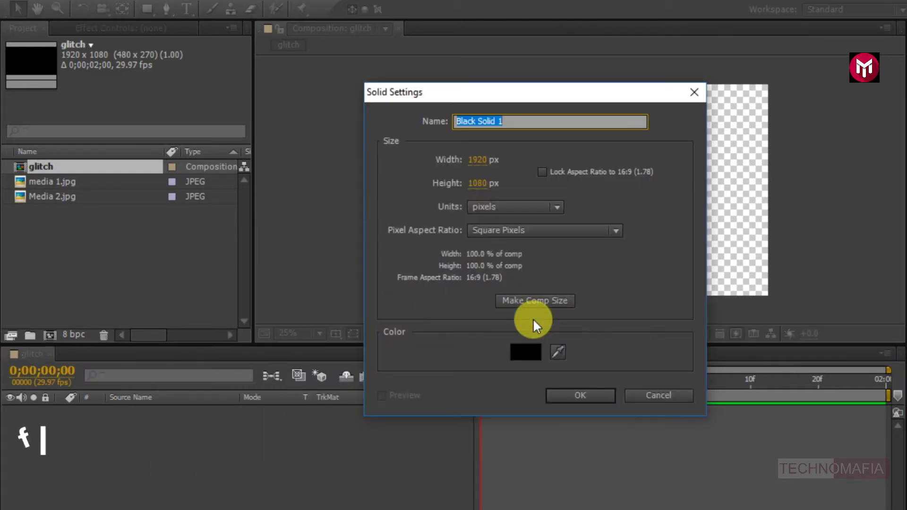
type("noise")
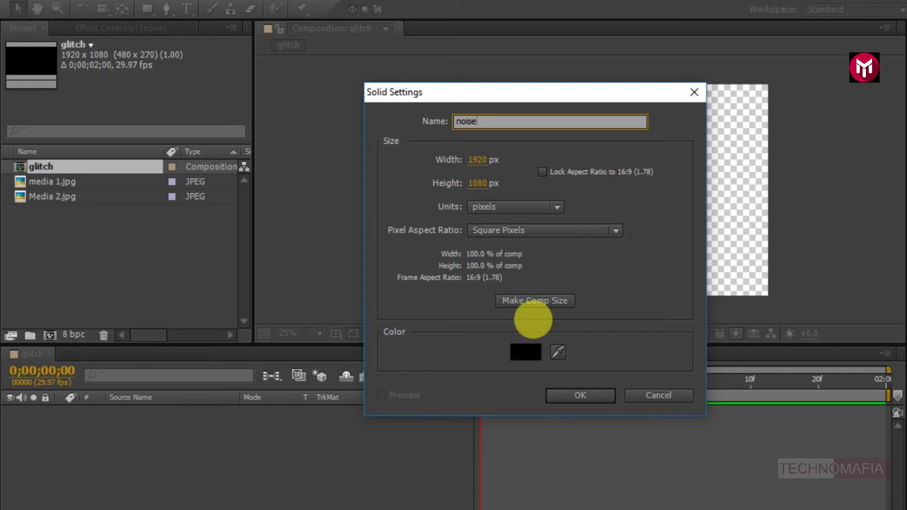
left_click(580, 395)
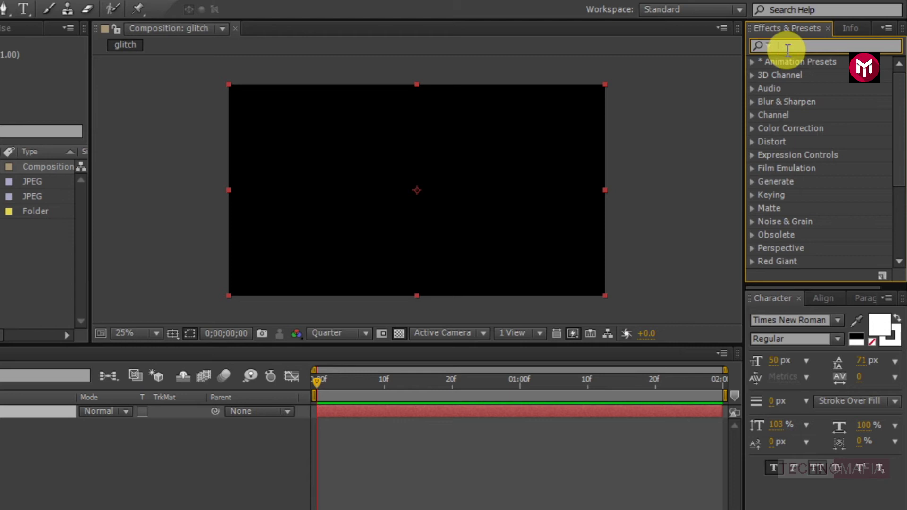
Step: Apply Fractal Noise to the noise solid and set its Noise Type to Block
type("frac")
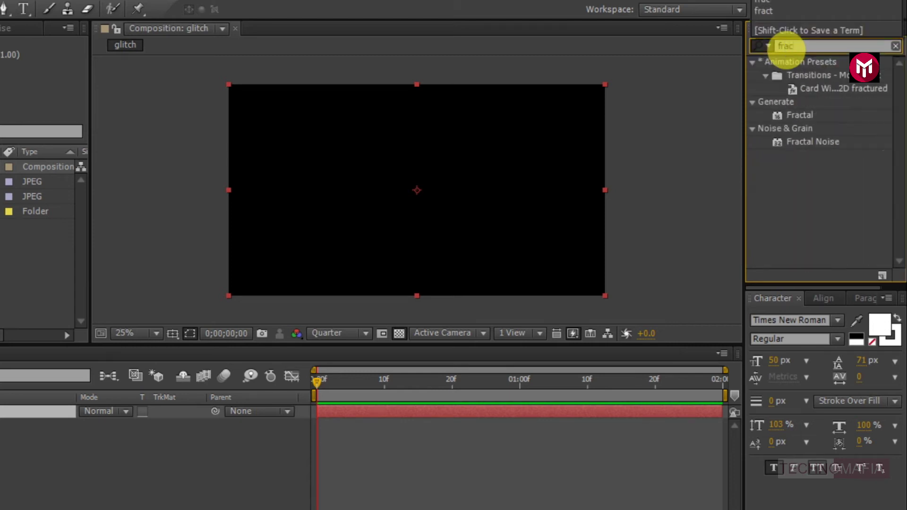
double_click(823, 141)
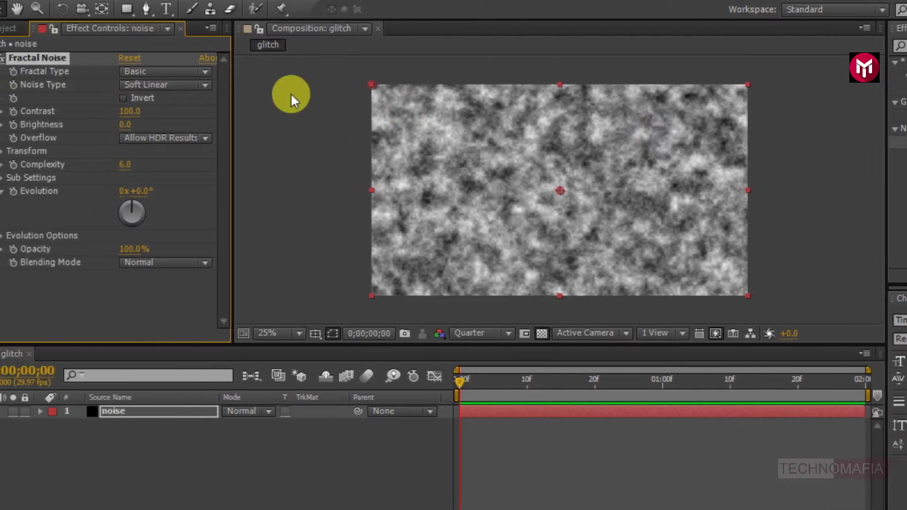
left_click(197, 88)
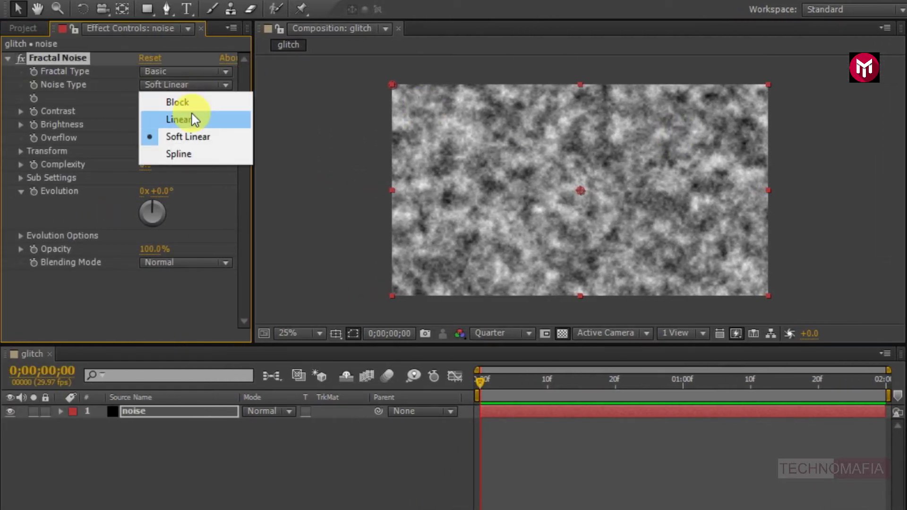
left_click(191, 104)
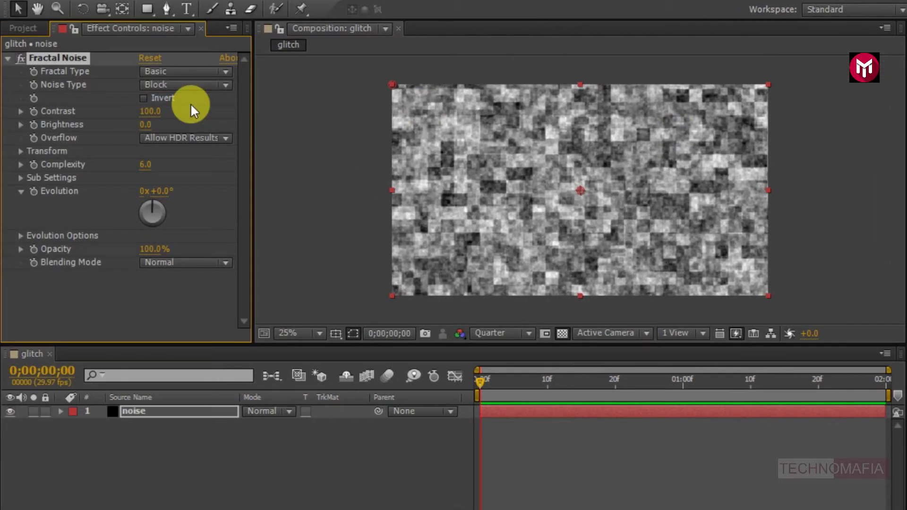
Step: Turn off Uniform Scaling and set Scale Width 10000 and Scale Height 800
left_click(20, 153)
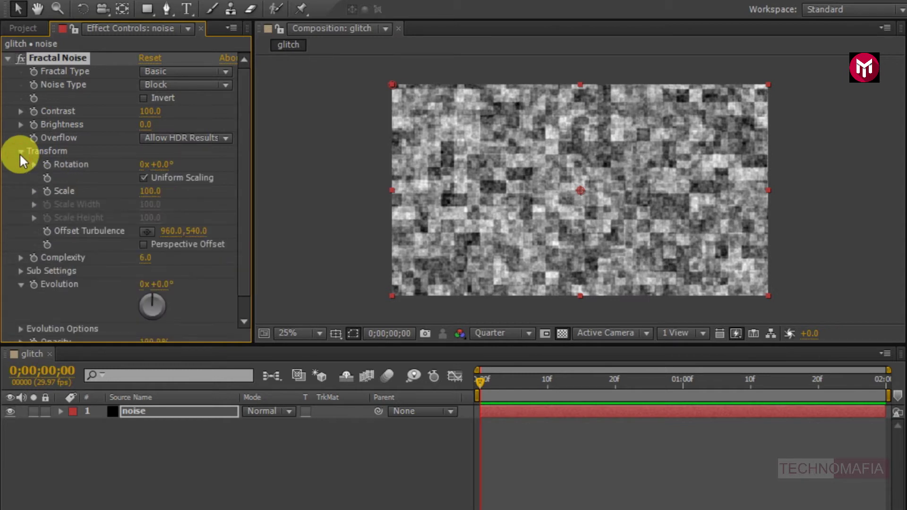
left_click(143, 178)
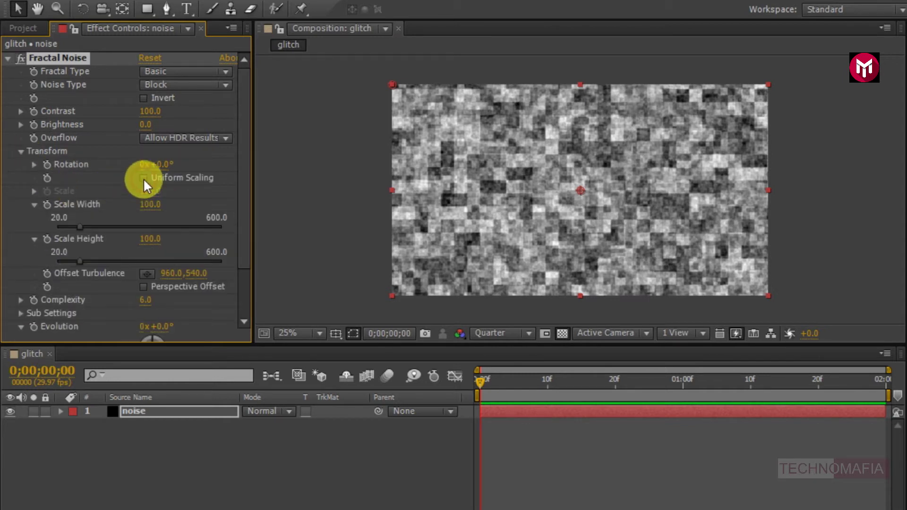
left_click(146, 205)
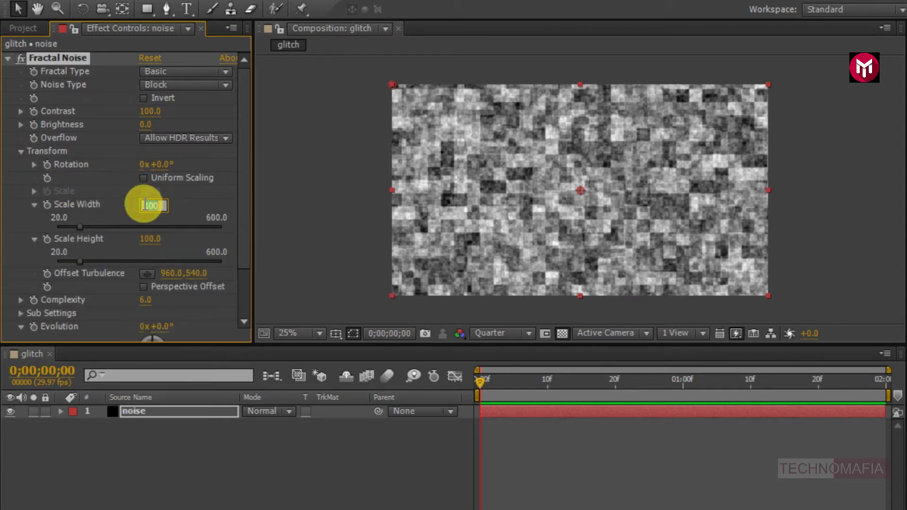
type("10000")
key("Return")
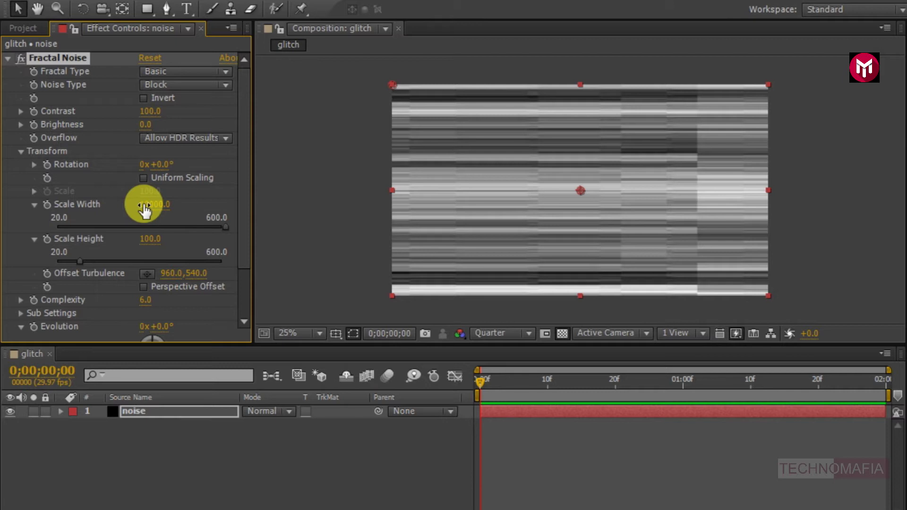
left_click(147, 245)
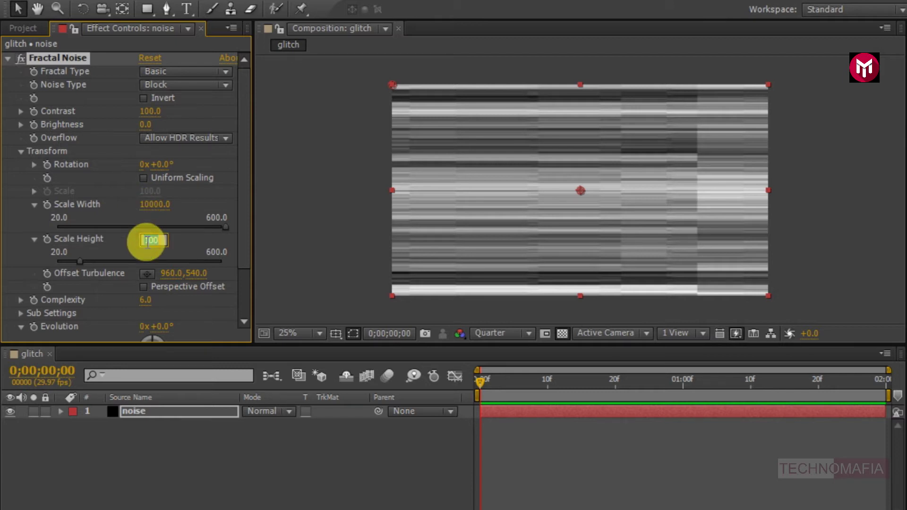
type("800")
key("Return")
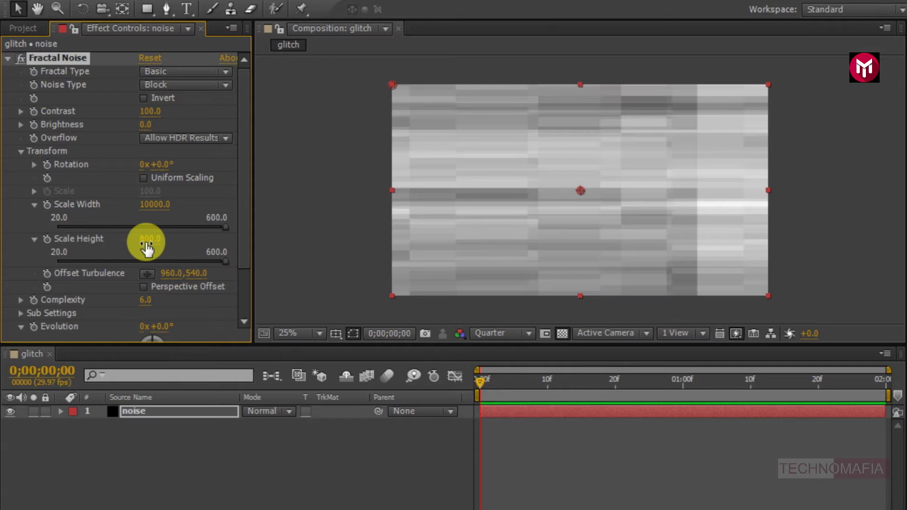
Step: Stretch the noise layer wider than the frame
key("comma")
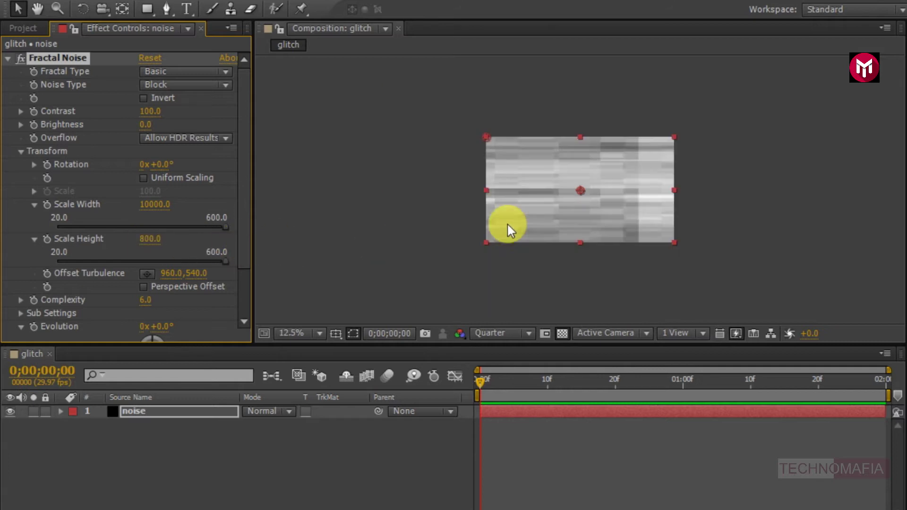
left_click_drag(484, 243, 352, 244)
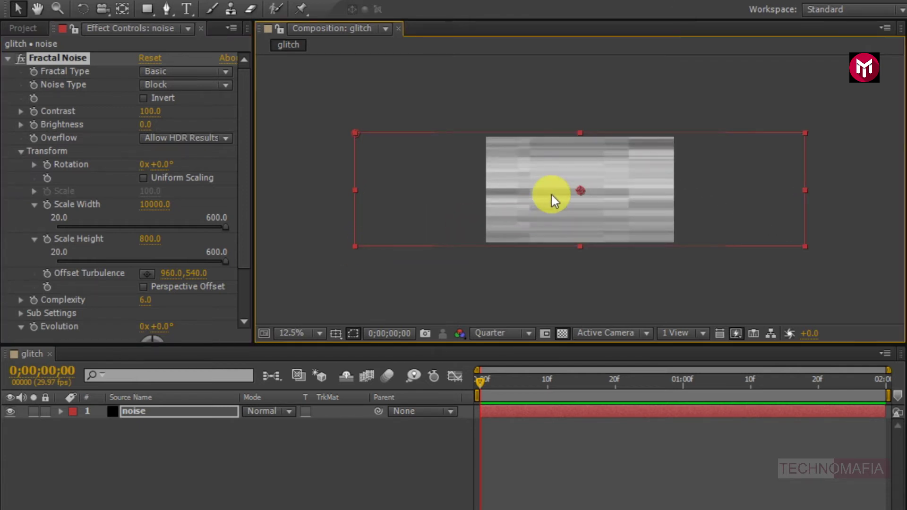
key("period")
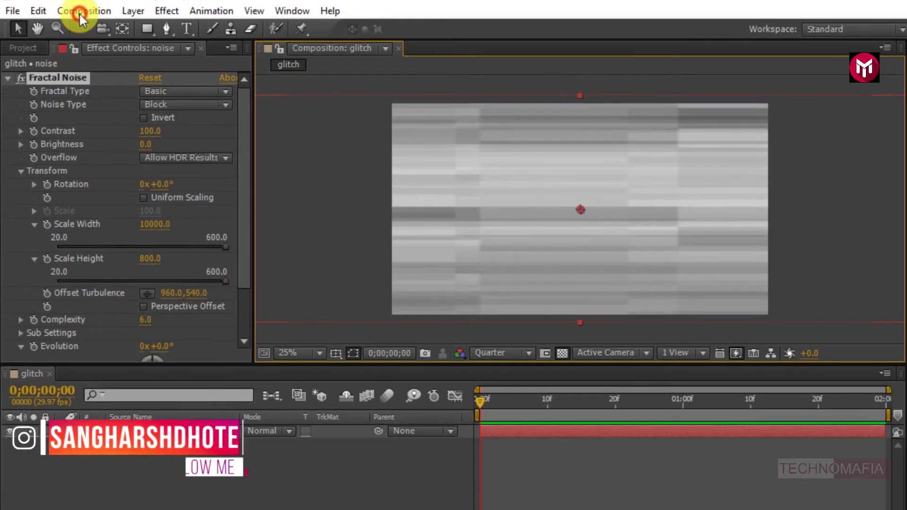
Step: Create a second empty composition named media and show the project items list
left_click(78, 12)
left_click(87, 33)
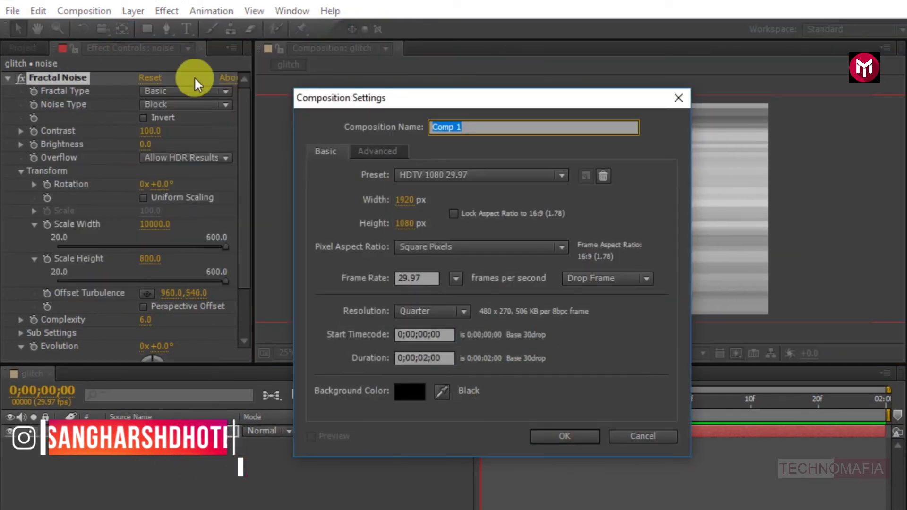
type("me")
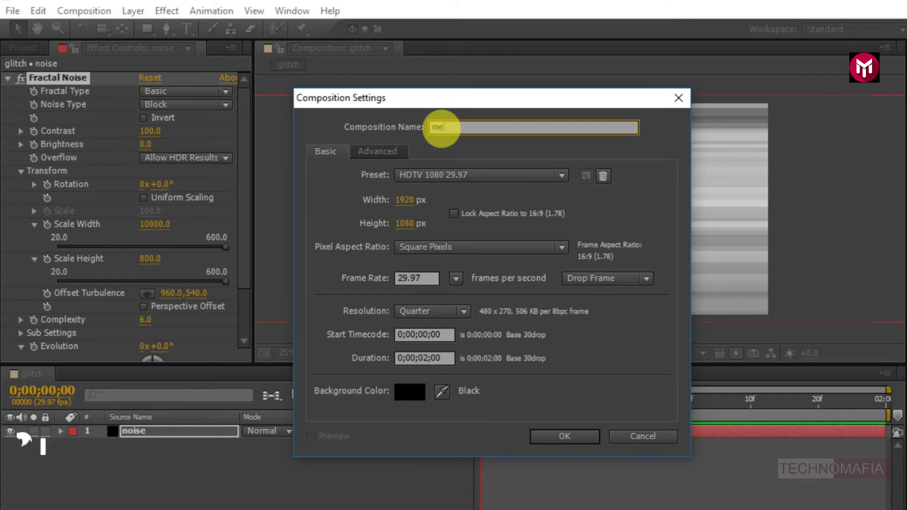
type("dia")
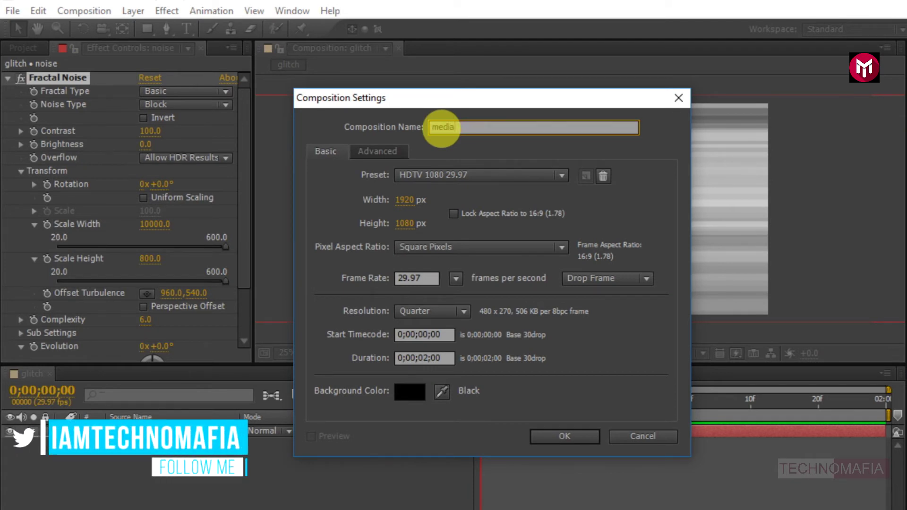
left_click(538, 432)
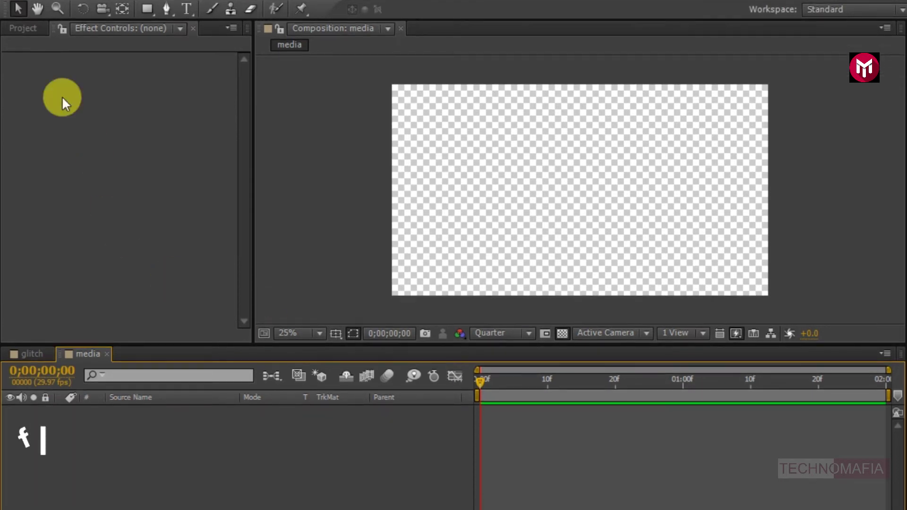
left_click(29, 28)
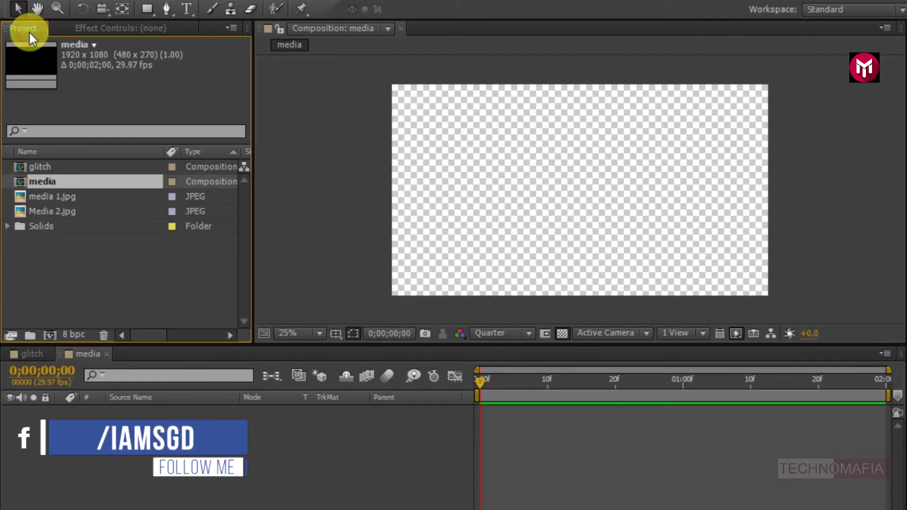
Step: Place media 1.jpg and Media 2.jpg in media and trim them to end at one second
left_click(50, 211)
left_click(48, 199, "shift")
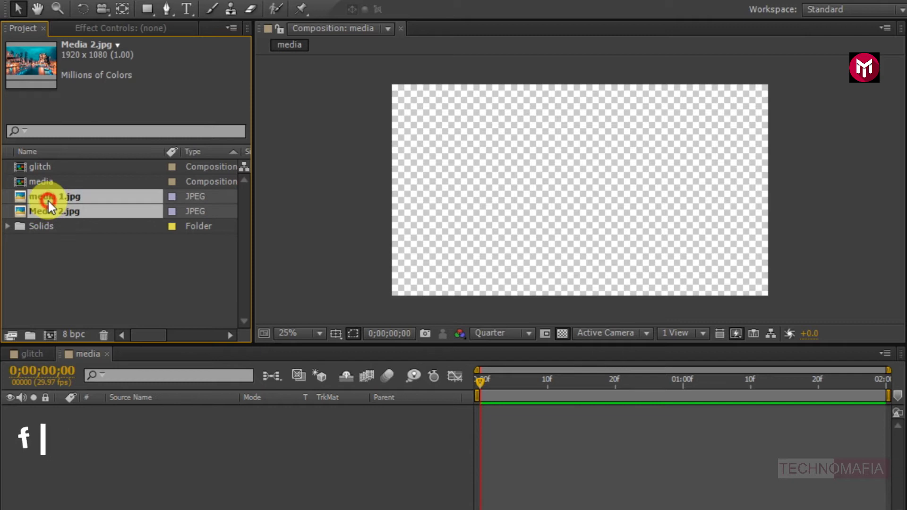
left_click_drag(48, 200, 148, 434)
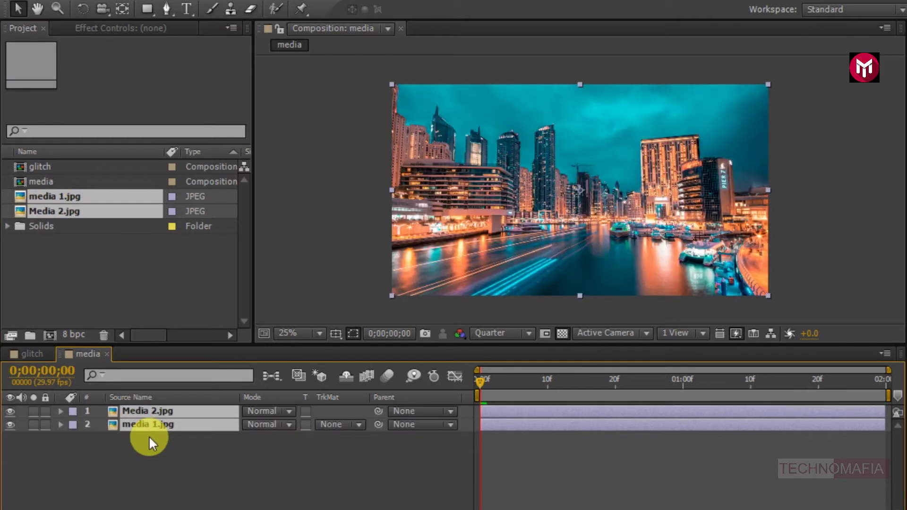
left_click(681, 376)
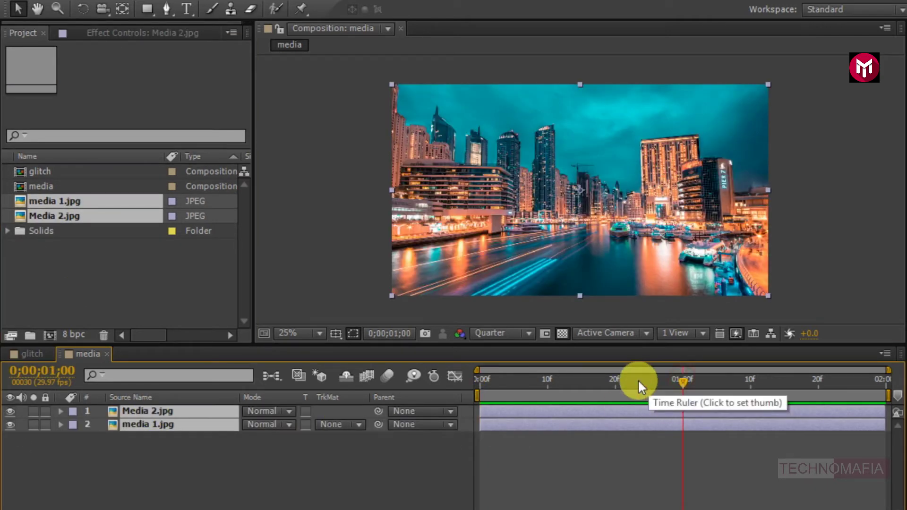
key("alt+bracketright")
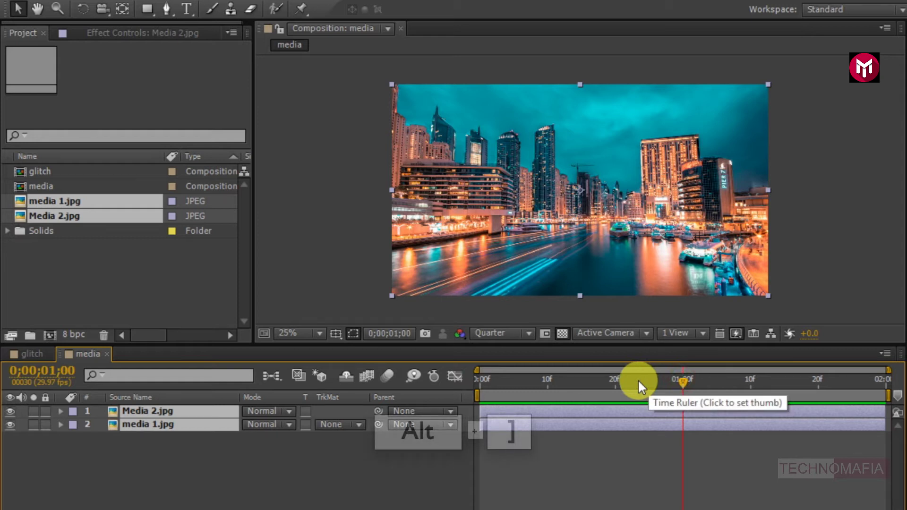
key("alt+bracketright")
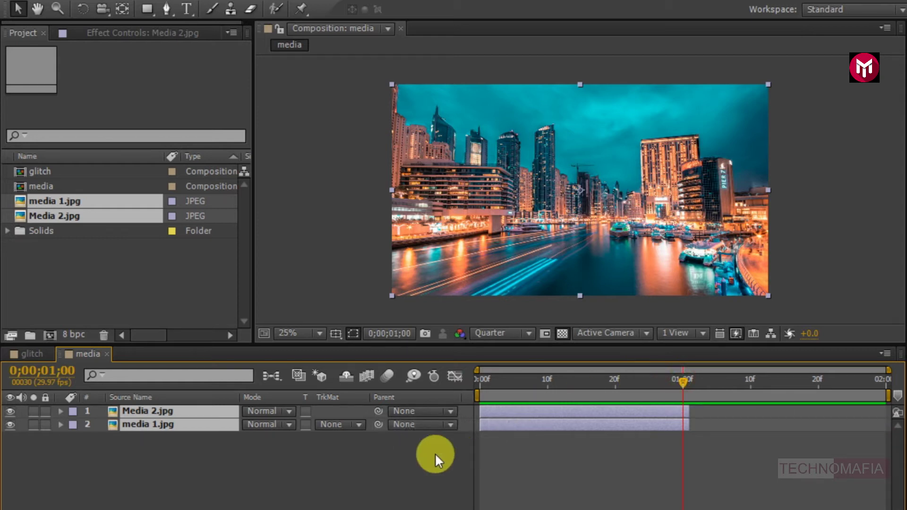
Step: Start Media 2.jpg at one second and nest the glitch comp on top
left_click(453, 448)
left_click_drag(518, 412, 721, 399)
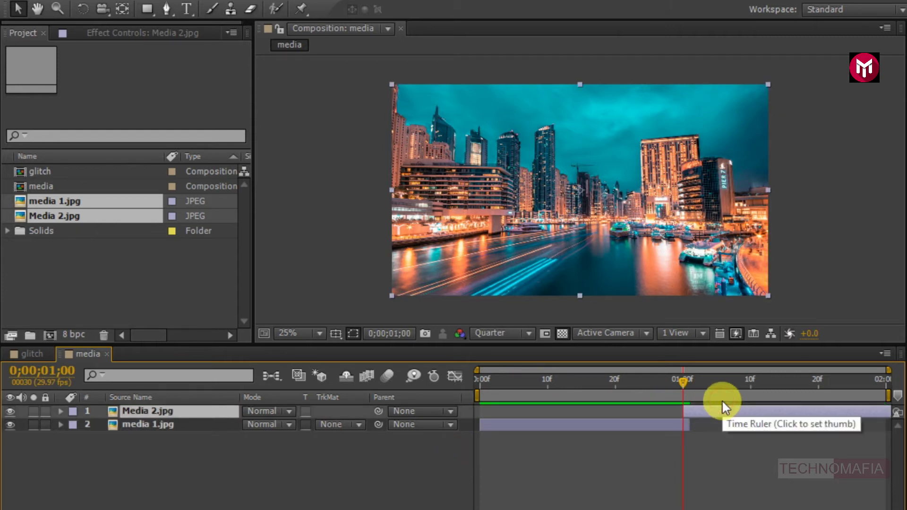
left_click(164, 455)
left_click(46, 175)
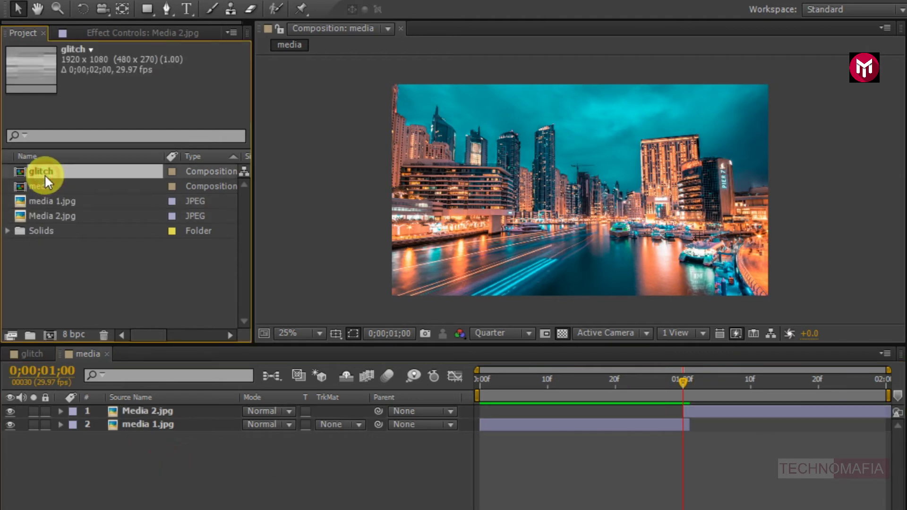
left_click_drag(44, 174, 119, 410)
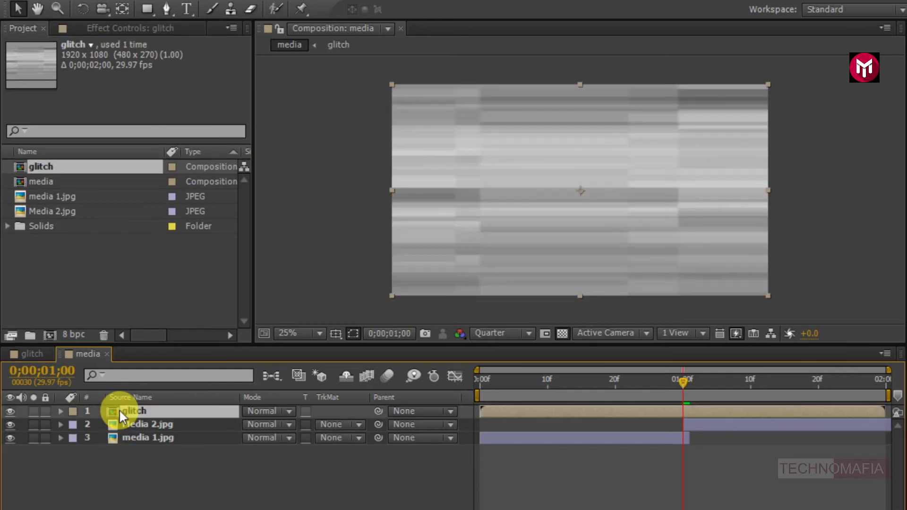
Step: Hide the glitch layer and add Adjustment Layer 1 at the top of the stack
left_click(10, 412)
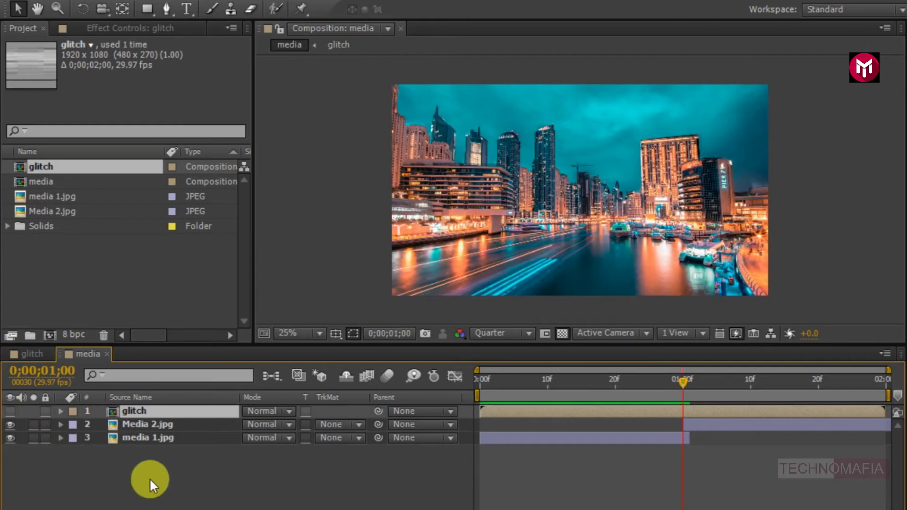
left_click(151, 478)
right_click(150, 478)
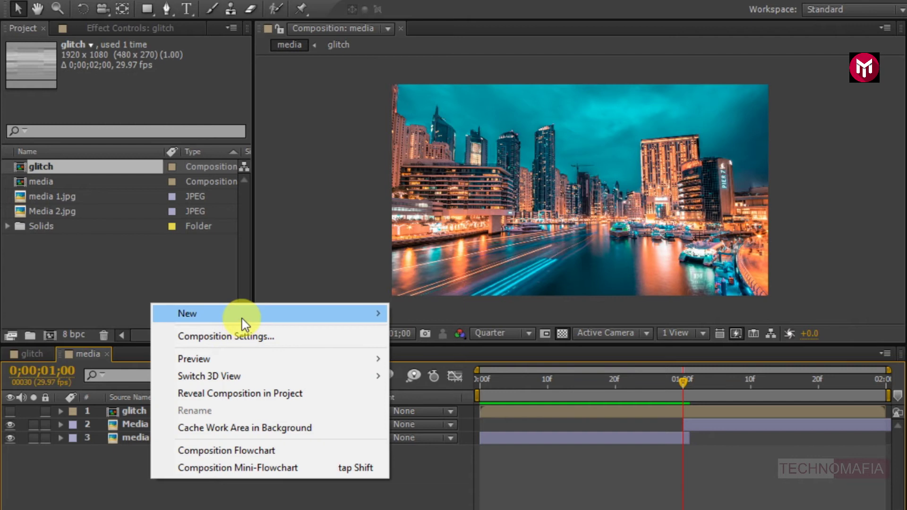
mouse_move(373, 318)
left_click(449, 440)
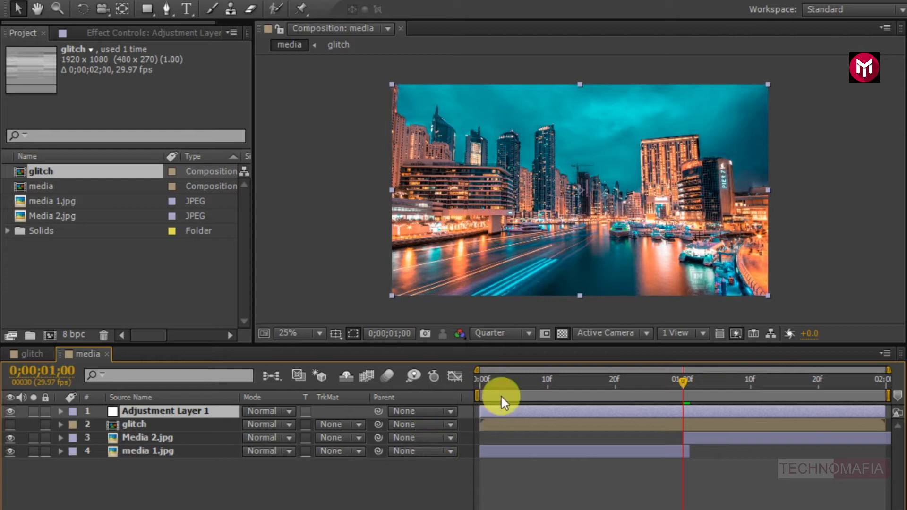
Step: Trim Adjustment Layer 1 at frame 4 and move it onto the one-second cut
left_click(496, 379)
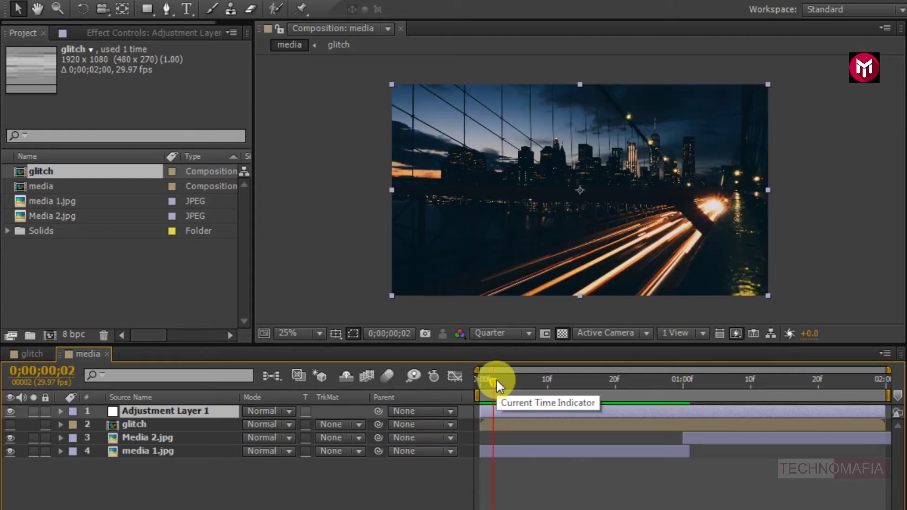
left_click_drag(496, 379, 507, 376)
key("alt+bracketleft")
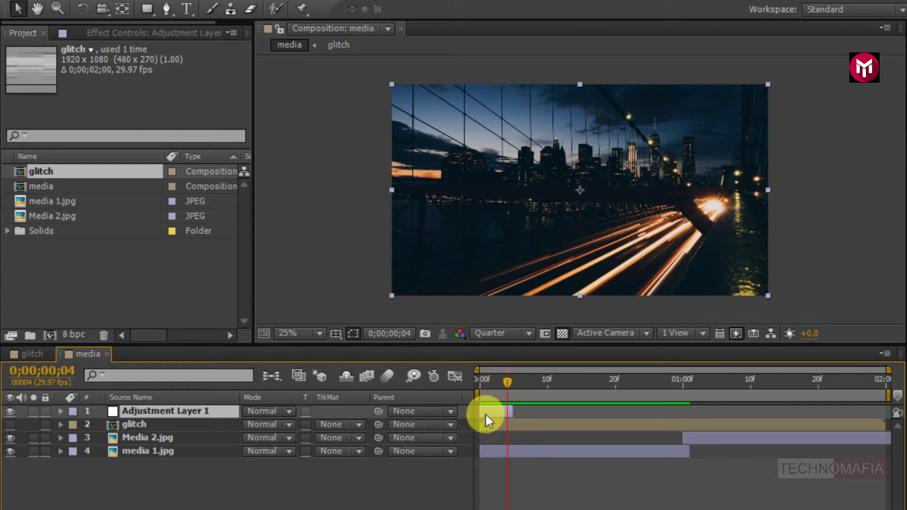
left_click_drag(486, 413, 675, 398)
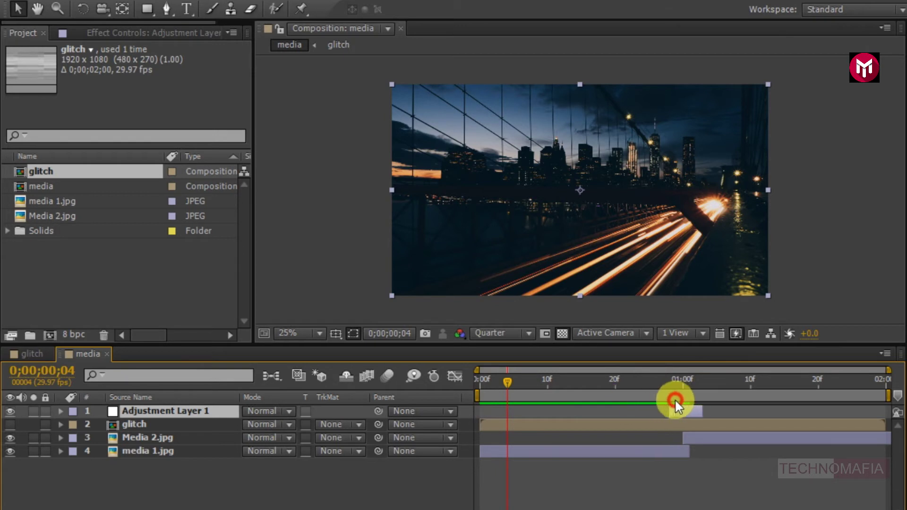
left_click(682, 379)
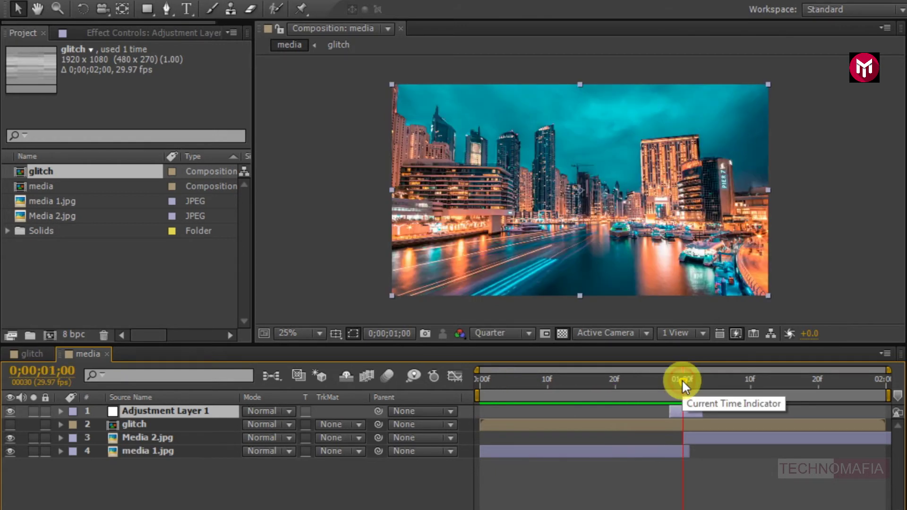
left_click(542, 509)
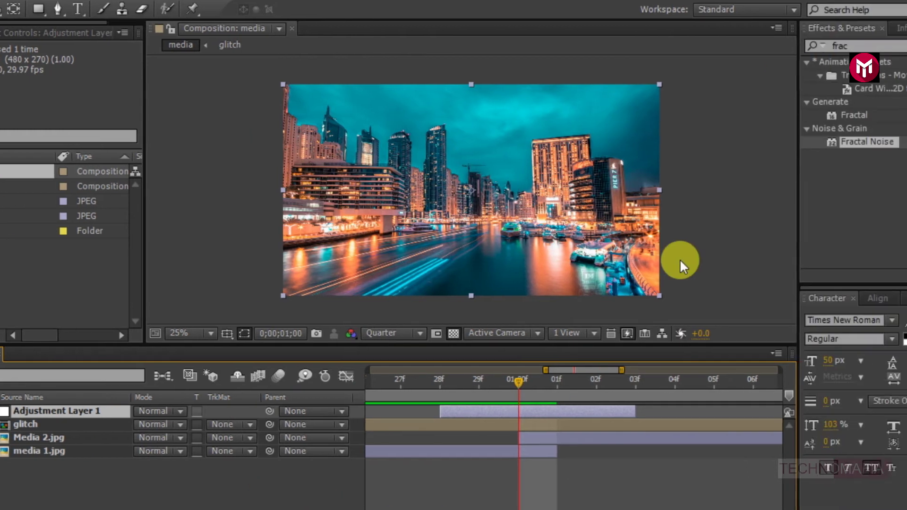
Step: Apply Motion Tile to Adjustment Layer 1 with Output Width and Output Height of 200
left_click(796, 45)
type("motio")
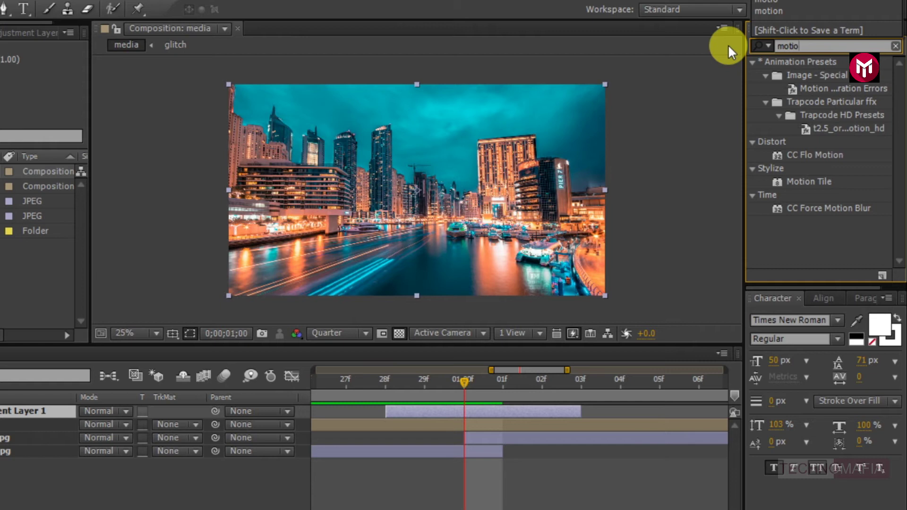
double_click(806, 182)
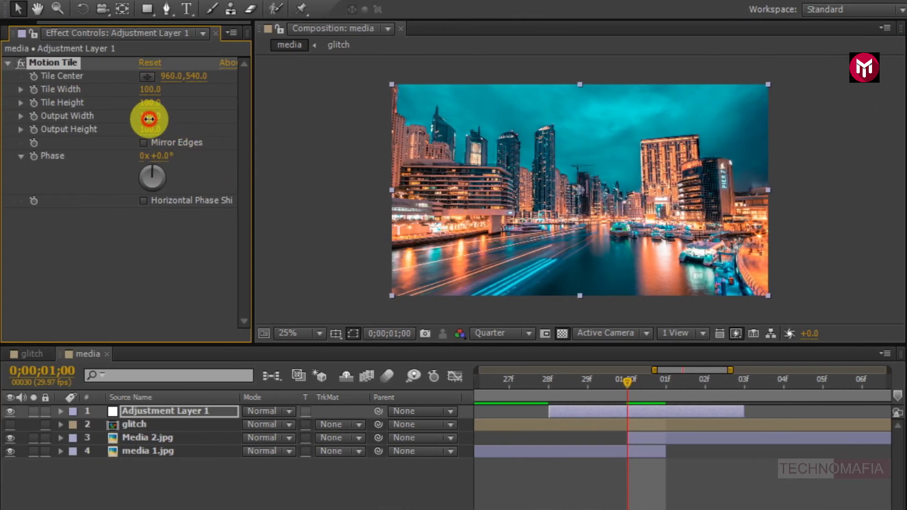
left_click(150, 119)
type("200")
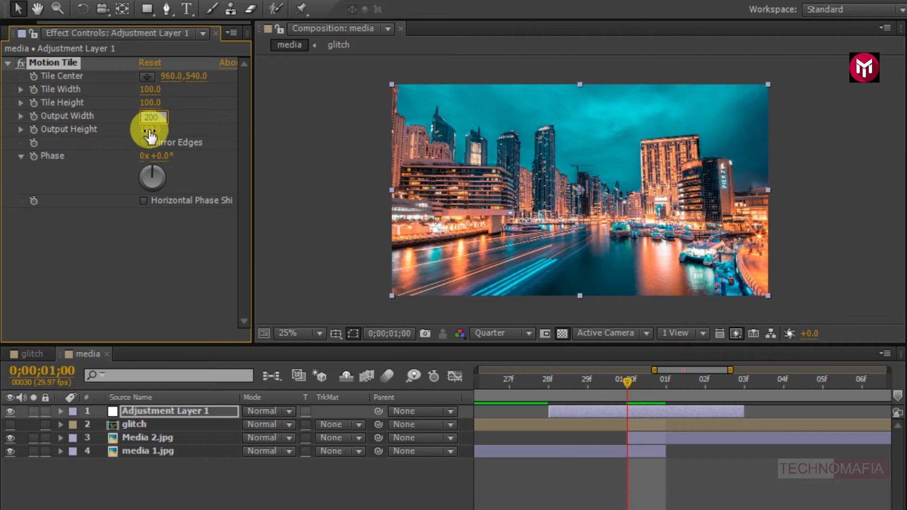
left_click(149, 130)
type("200")
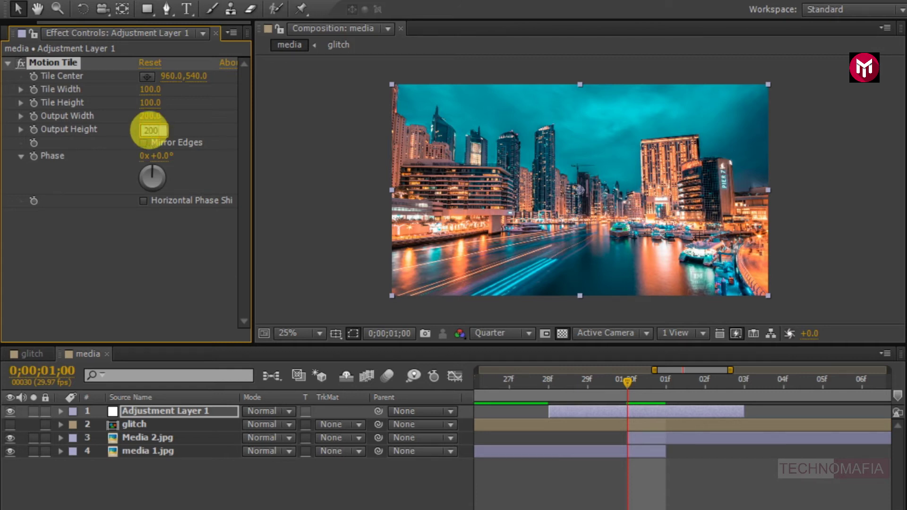
key("Return")
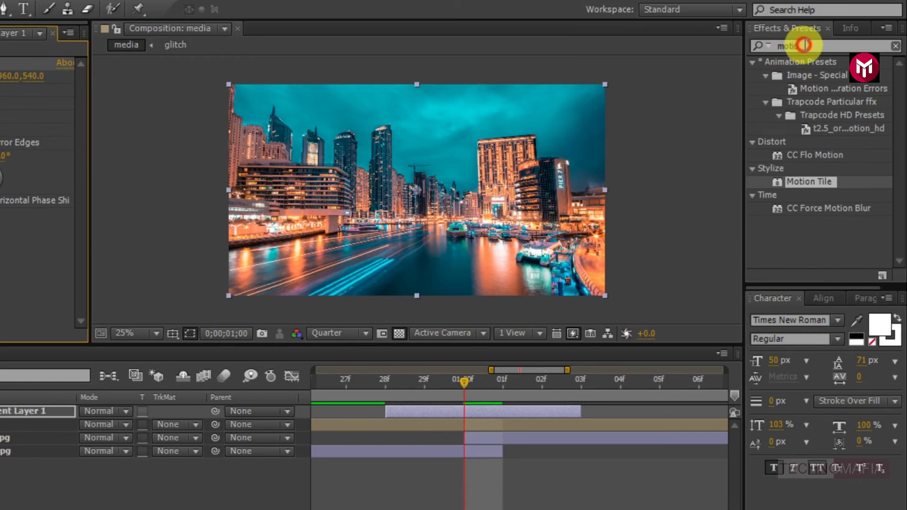
Step: Apply Displacement Map to Adjustment Layer 1 using '2. glitch' as the map layer
left_click(751, 46)
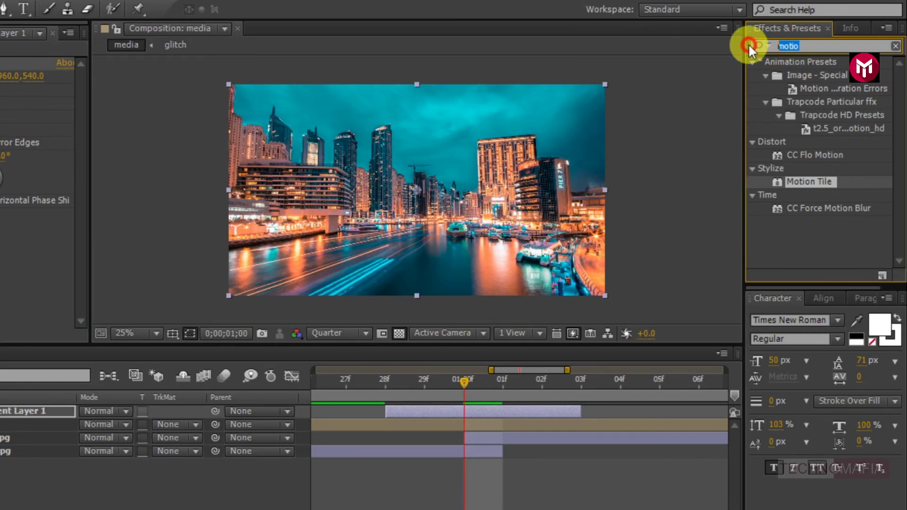
type("disp")
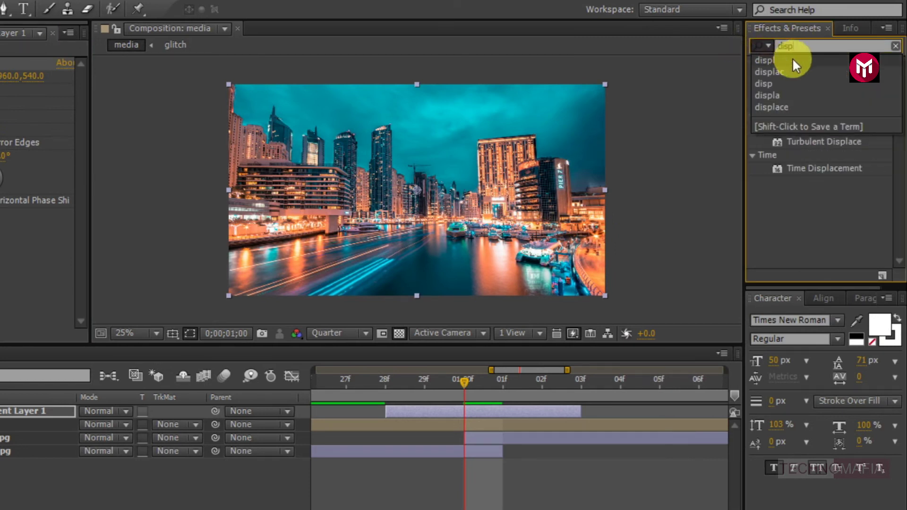
left_click(806, 200)
double_click(806, 130)
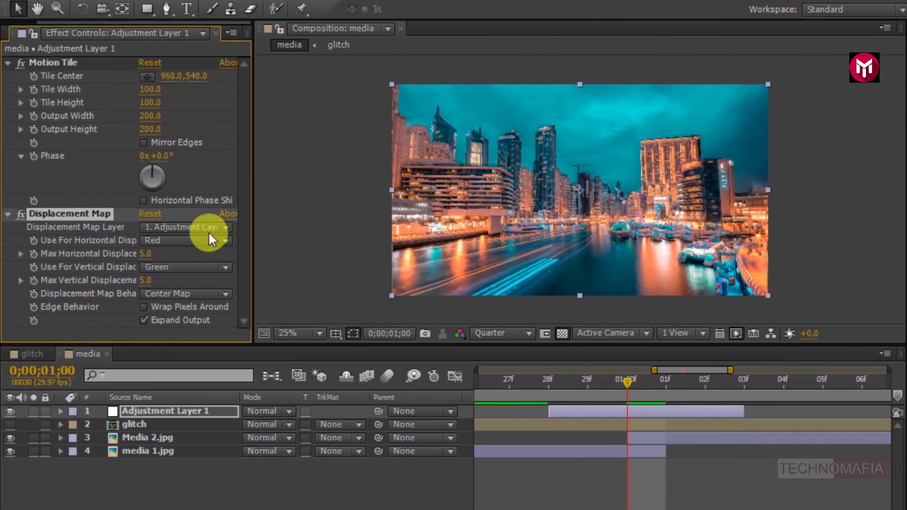
left_click(204, 230)
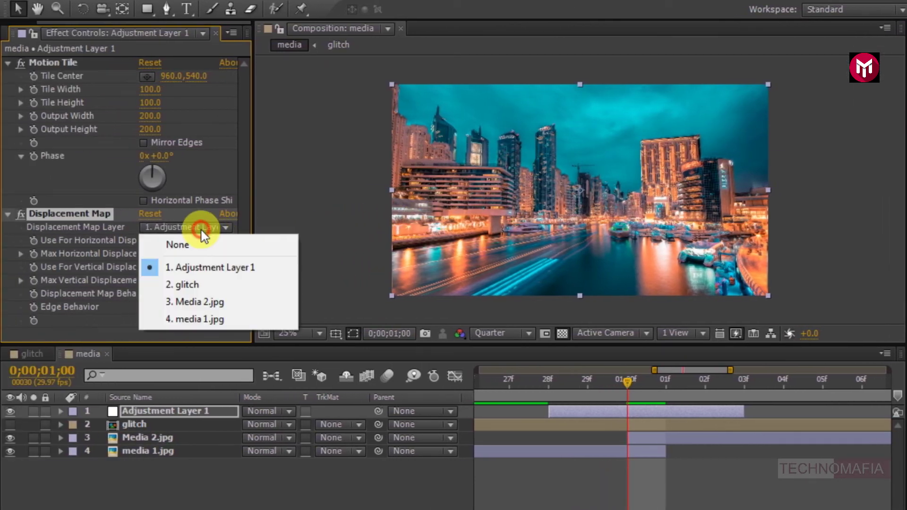
left_click(204, 284)
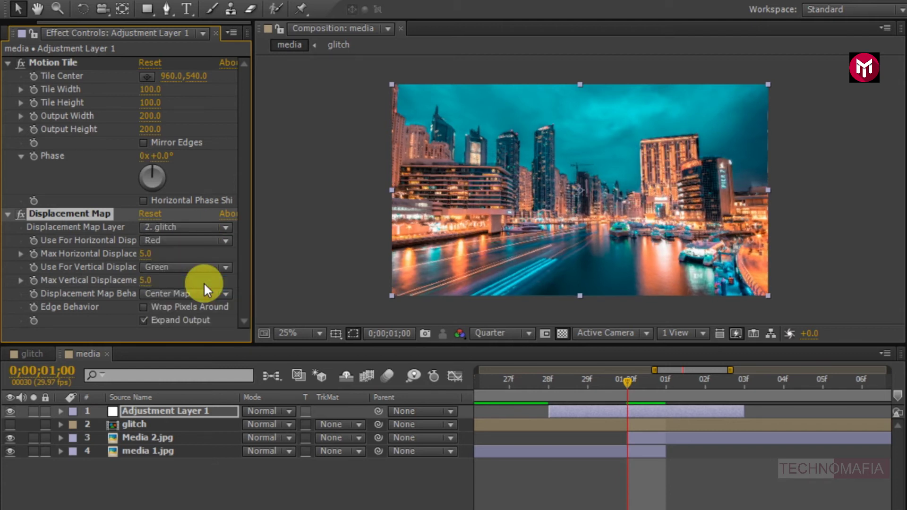
Step: Keyframe Max Horizontal Displacement from 270 at frame 28 to 500 at 1;02
left_click(549, 383)
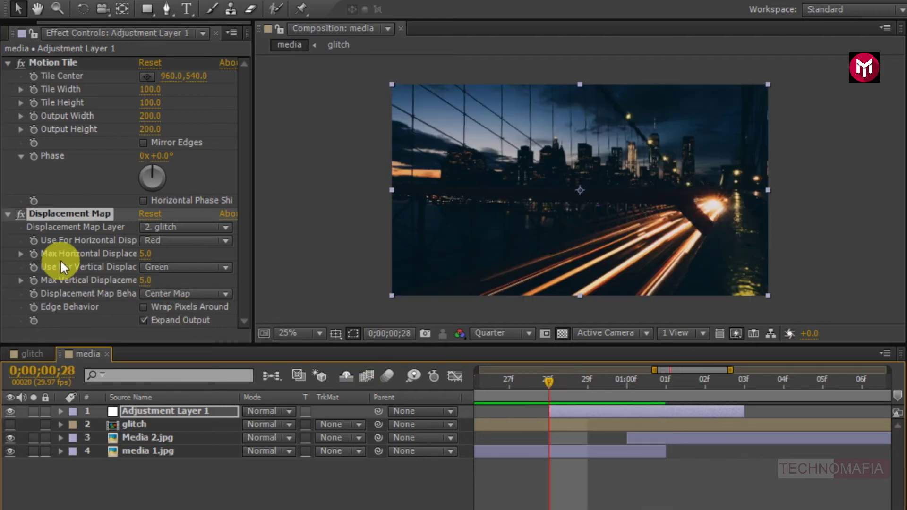
left_click(35, 256)
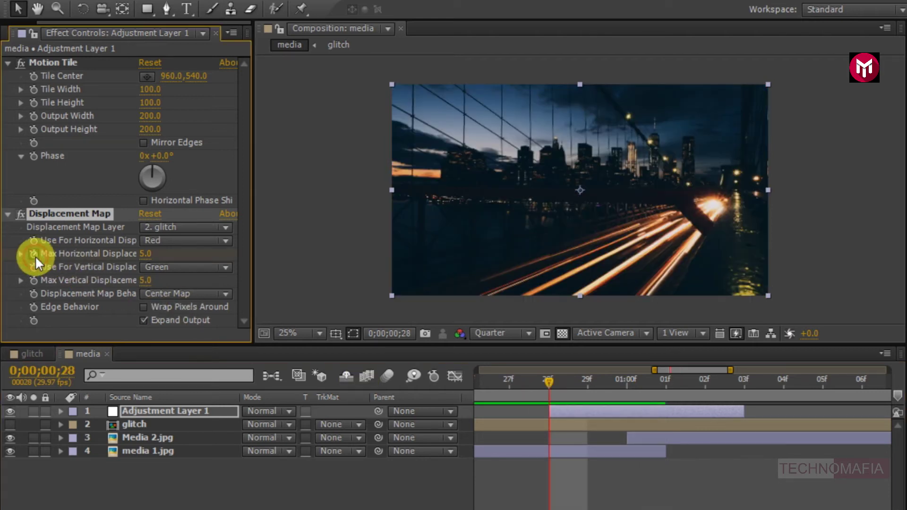
left_click(144, 255)
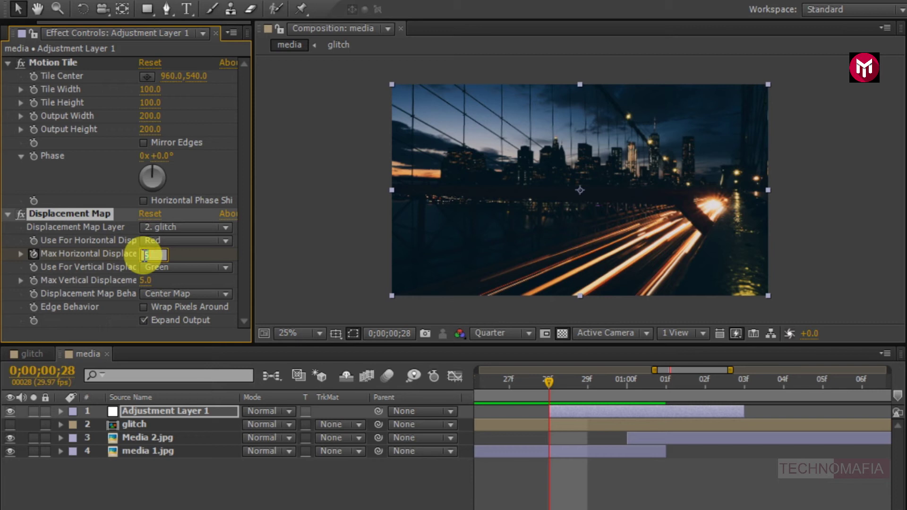
type("270")
key("Return")
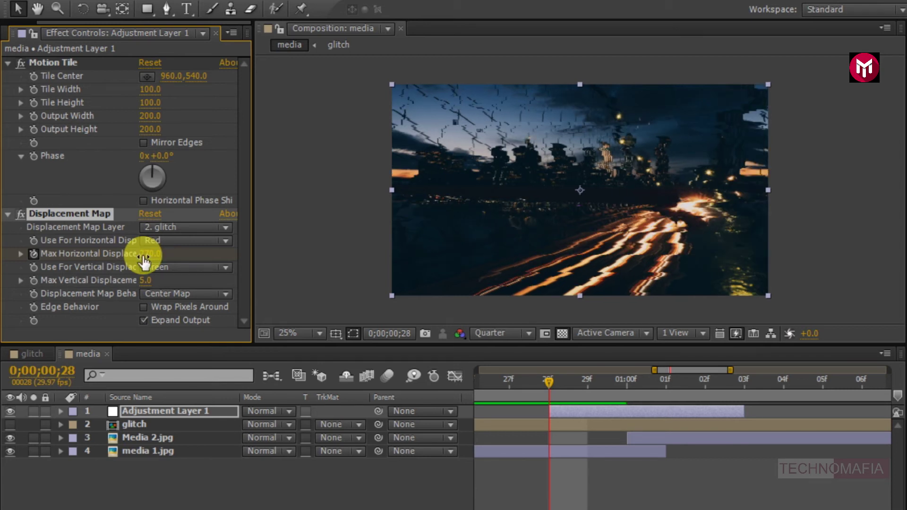
left_click(704, 378)
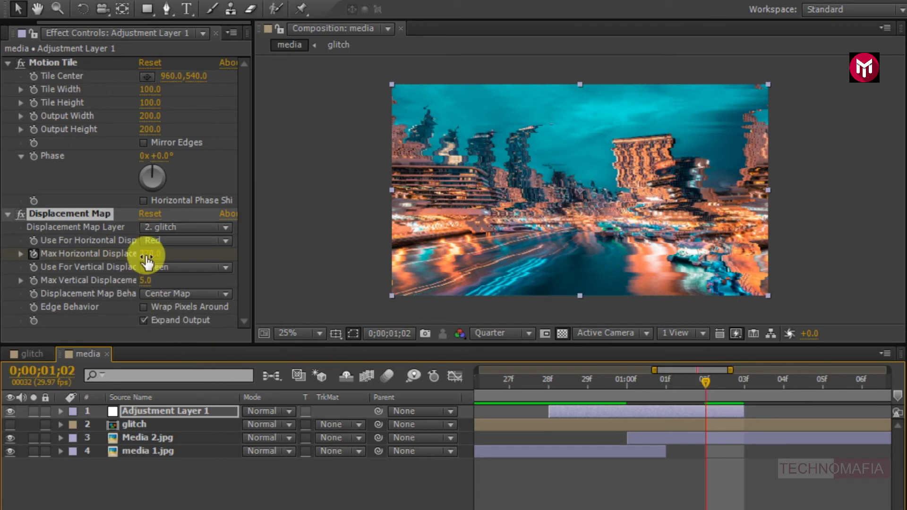
left_click(146, 257)
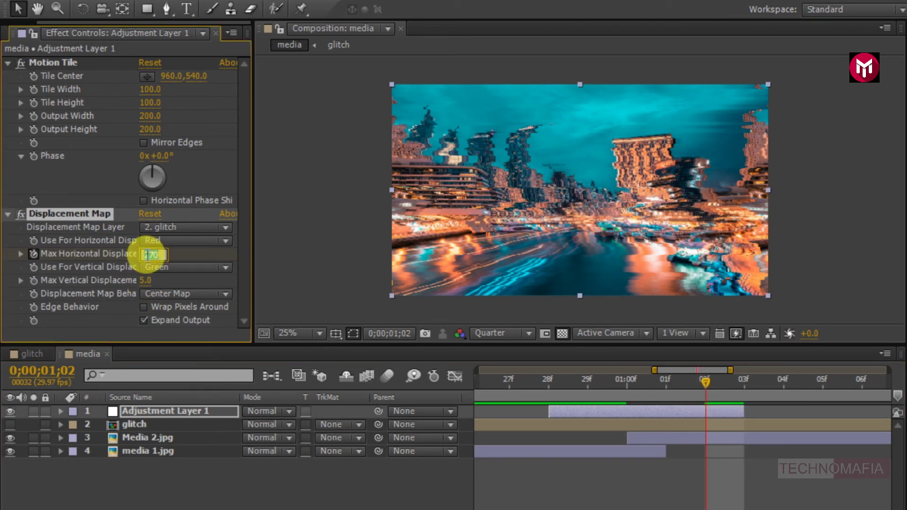
type("500")
key("Return")
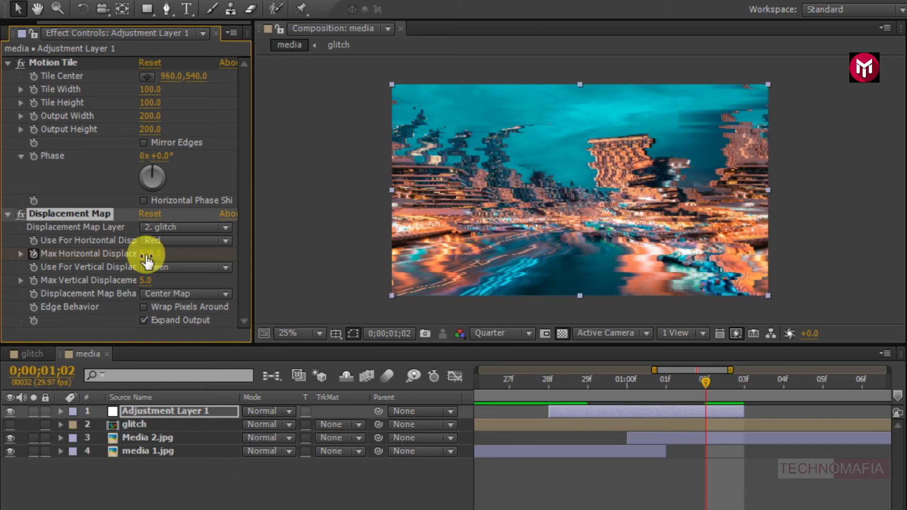
Step: Set Max Vertical Displacement to 200 and collapse the effect settings
left_click(144, 280)
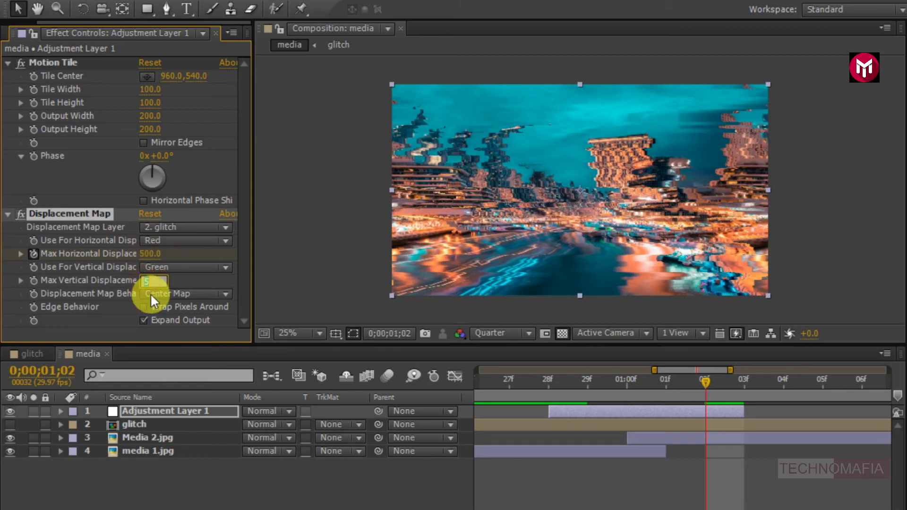
type("200")
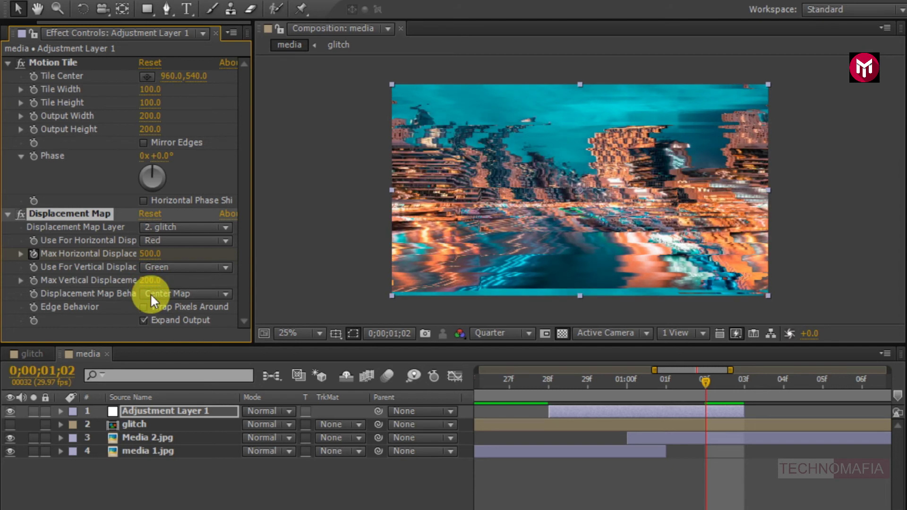
left_click(7, 61)
left_click(8, 75)
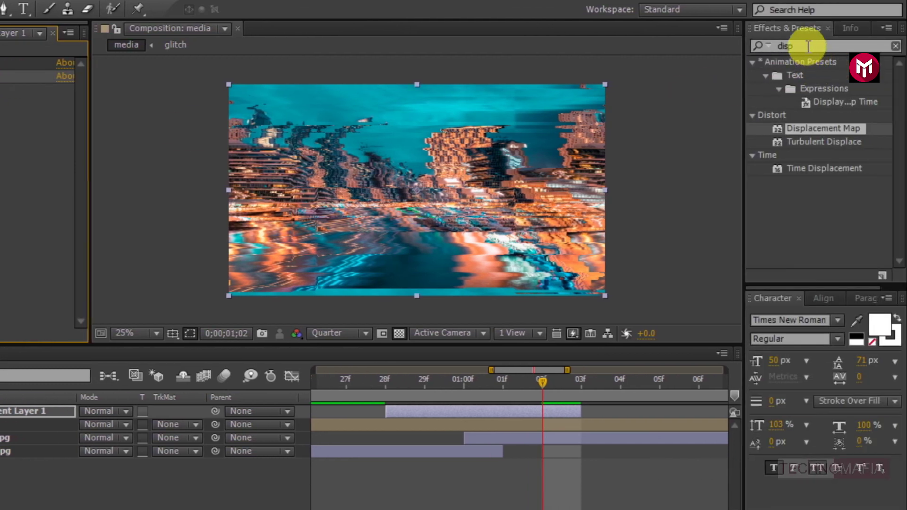
Step: Add a Transform effect with Scale 115 to the adjustment layer, then return to the comp start
left_click(737, 46)
type("trans")
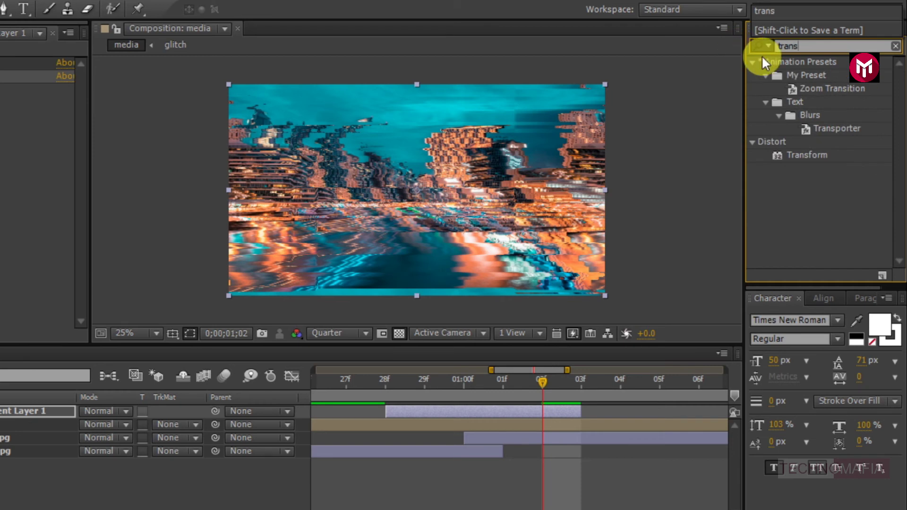
double_click(807, 154)
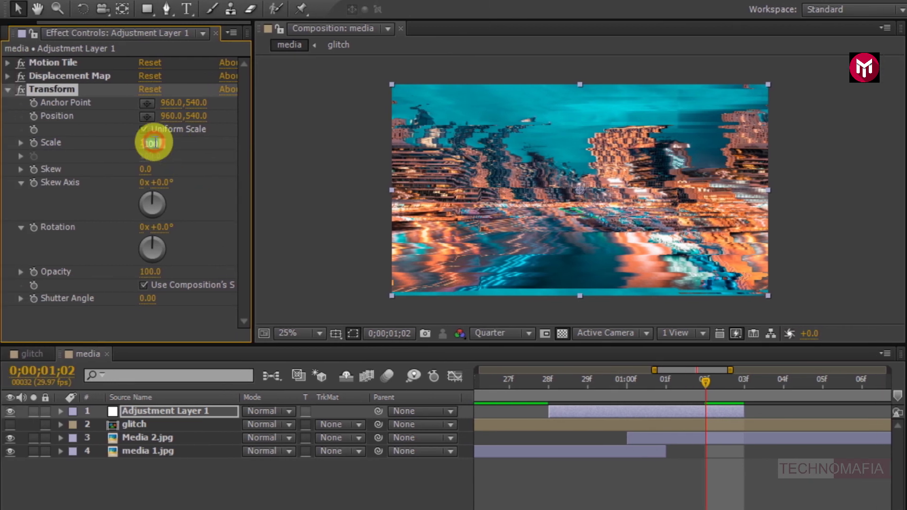
left_click(162, 145)
type("115")
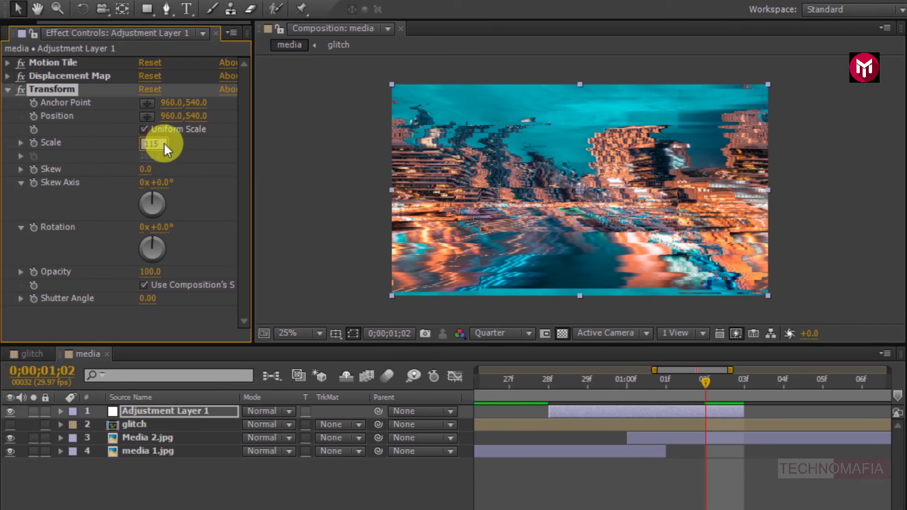
key("Return")
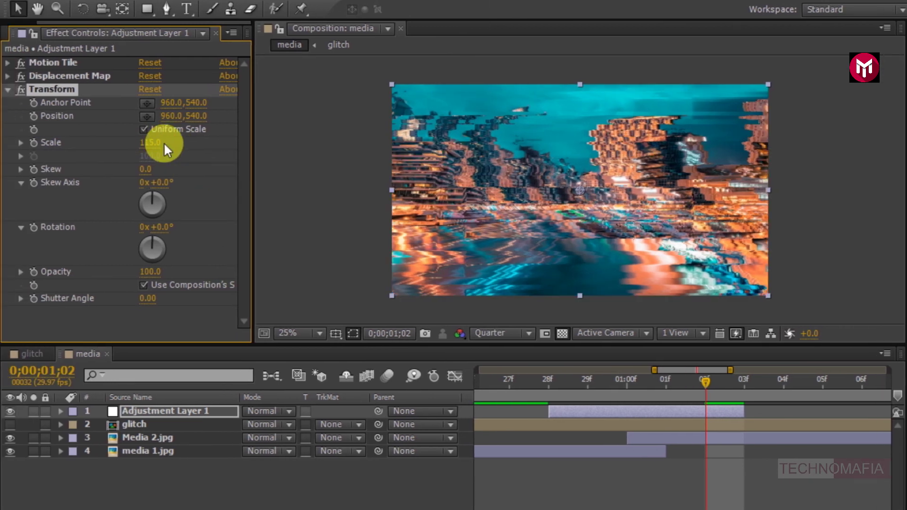
left_click(8, 90)
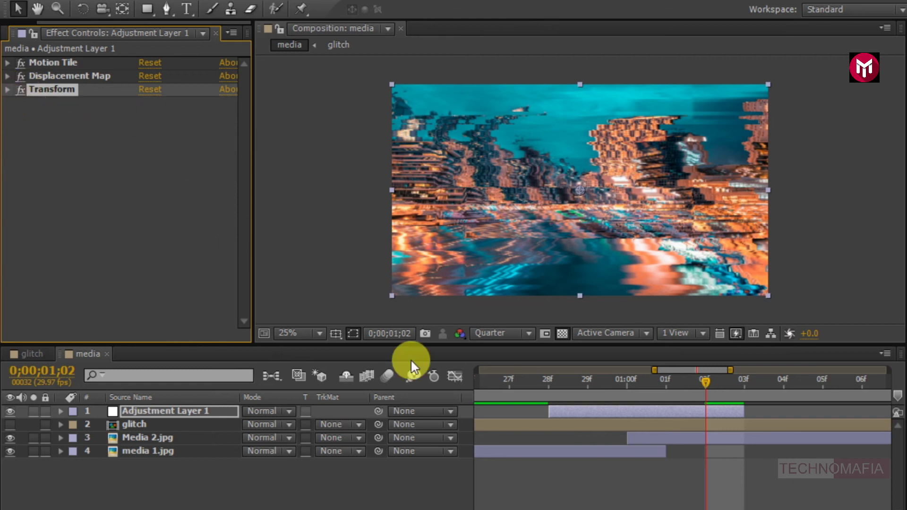
left_click(480, 504)
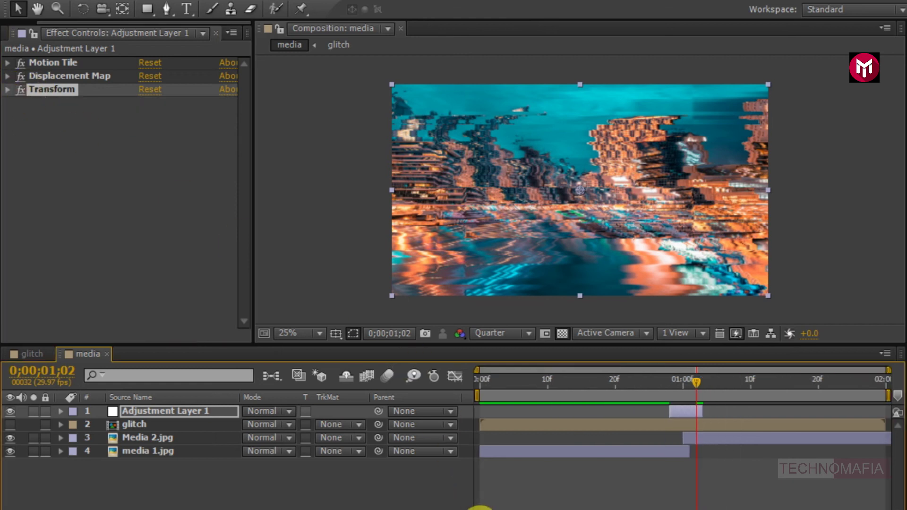
left_click(476, 376)
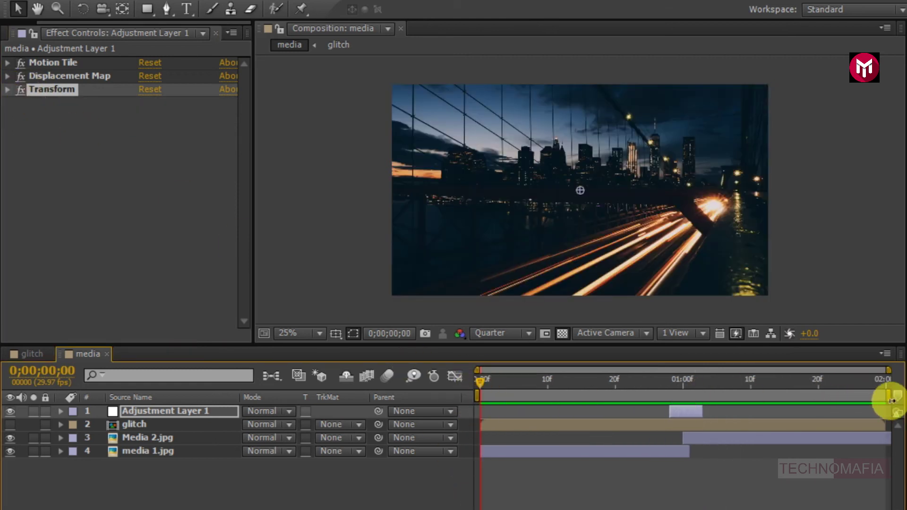
Step: Narrow the media comp's work area to roughly frame 20 through 1;10, bracketing the cut
left_click_drag(888, 395, 753, 399)
left_click_drag(474, 394, 613, 395)
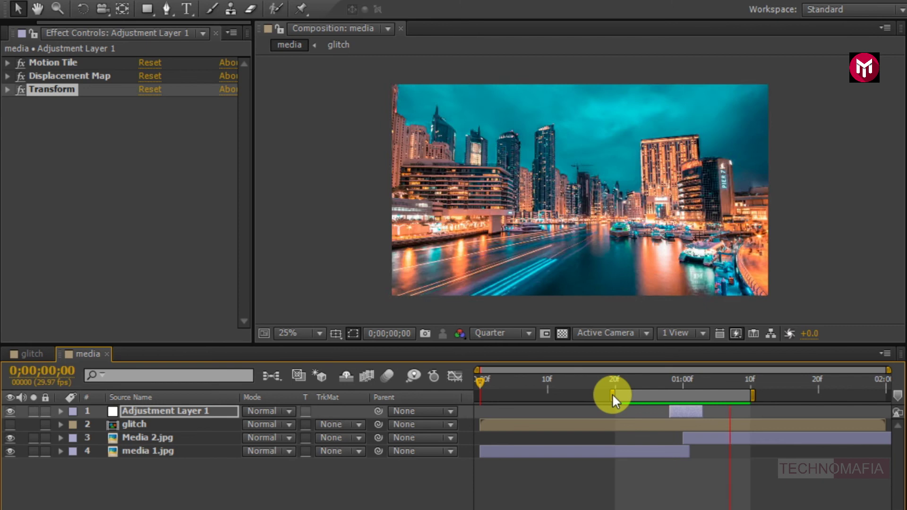